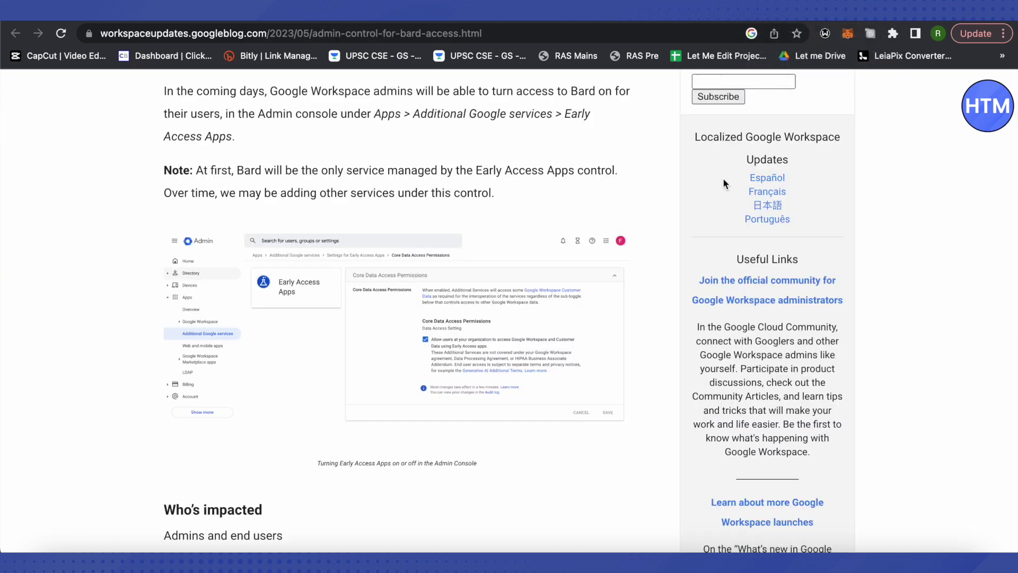
scroll(624, 194, "up", 2)
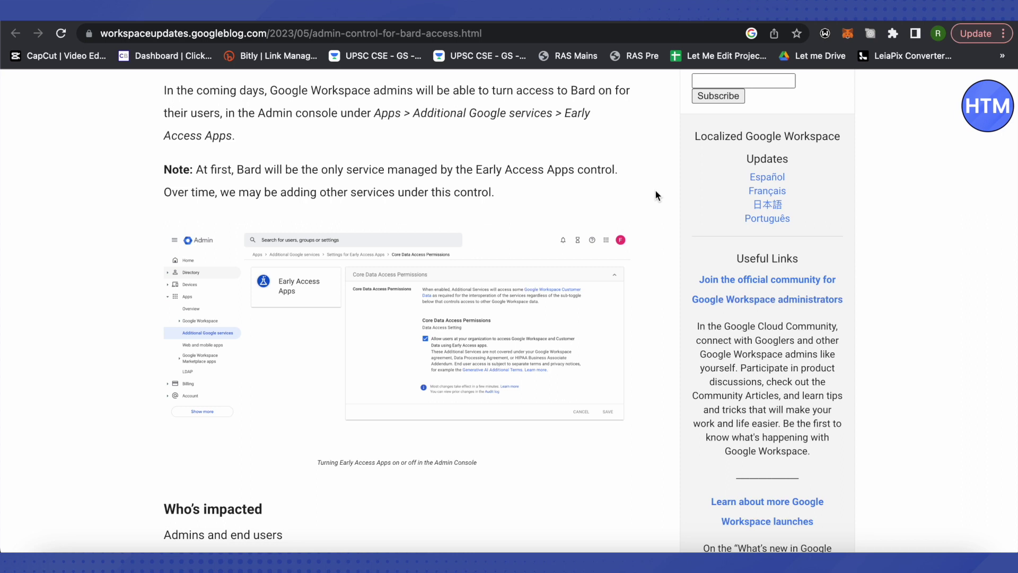
scroll(656, 195, "down", 1)
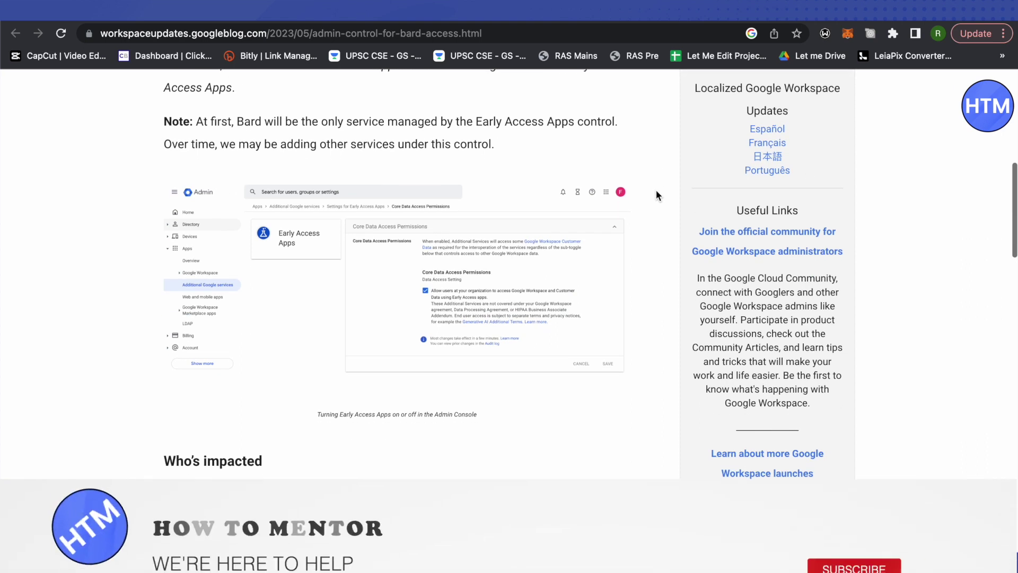
scroll(656, 195, "up", 2)
scroll(655, 191, "down", 1)
scroll(656, 190, "down", 5)
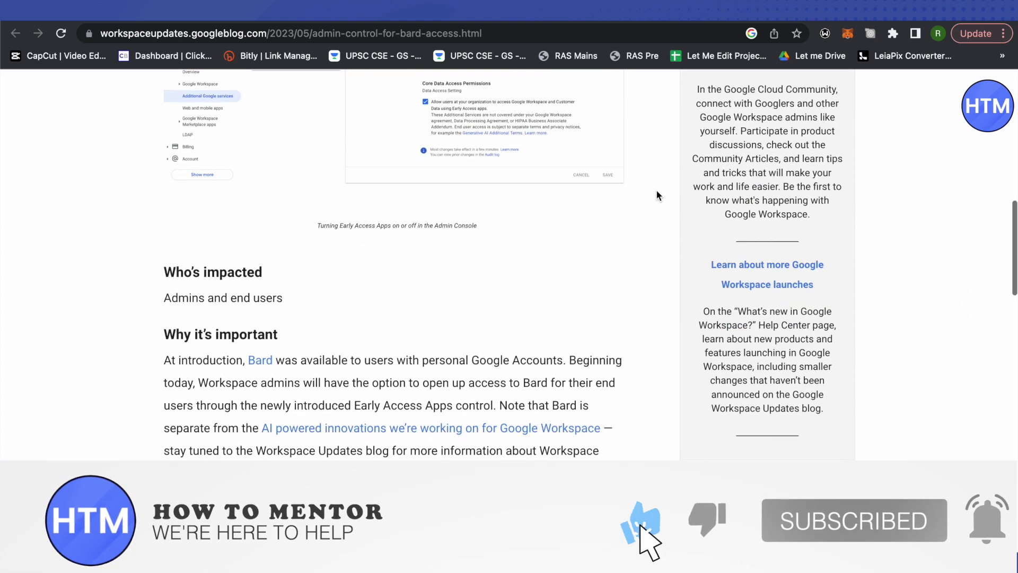
scroll(657, 191, "down", 5)
scroll(655, 191, "up", 1)
scroll(656, 195, "down", 4)
scroll(656, 195, "down", 3)
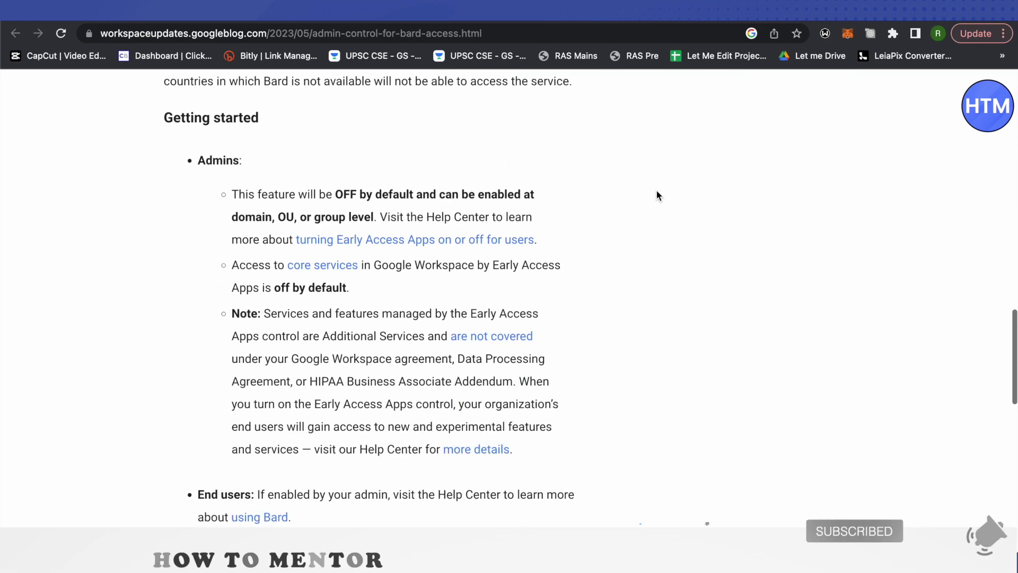